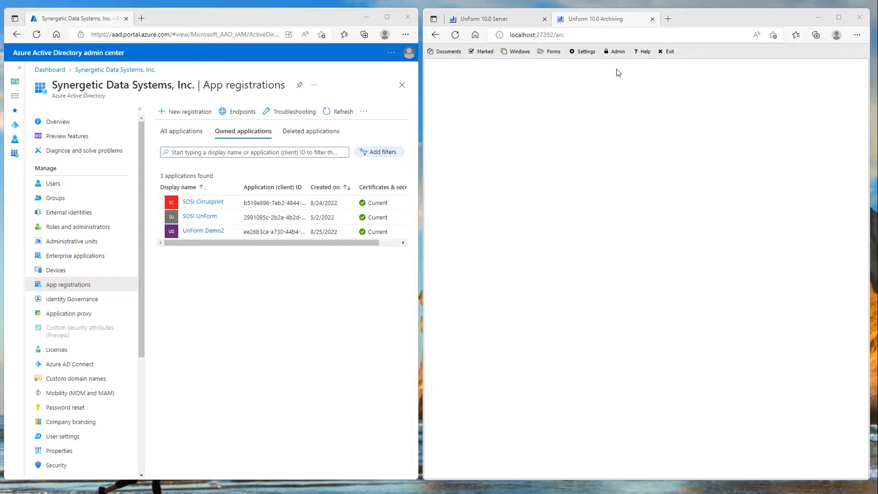
Check the UnForm version and license details in the product's About information, and close it
click(644, 52)
click(649, 76)
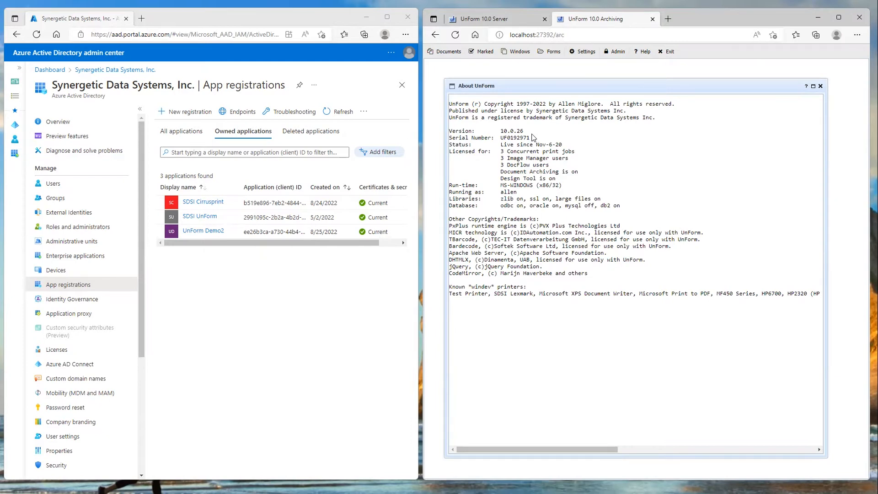
click(821, 87)
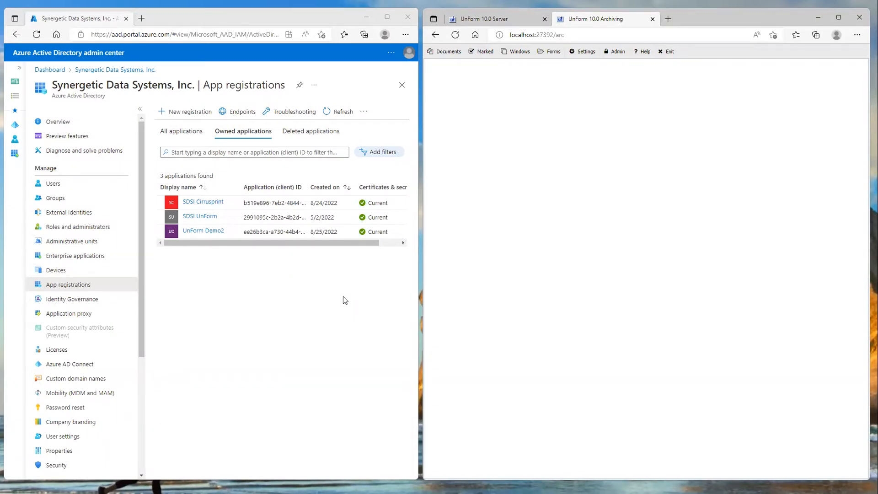
click(219, 17)
drag(218, 16, 220, 17)
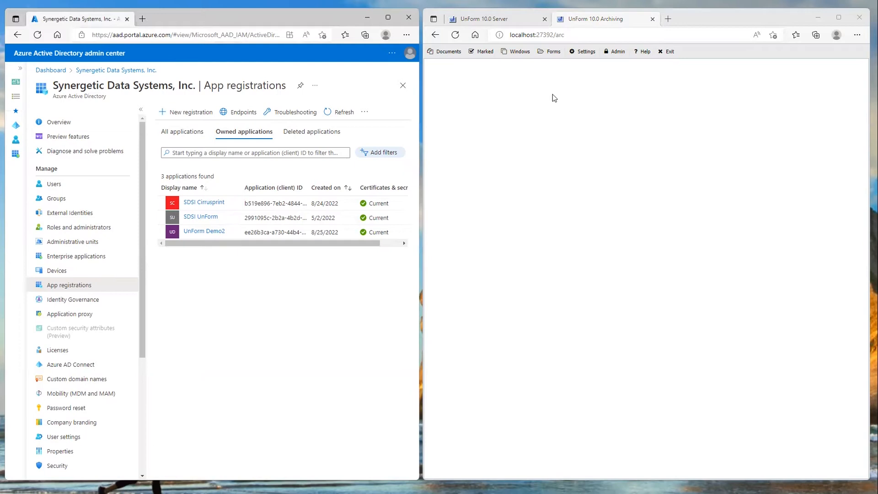
Add an inbound document source with ID a1, type Email Address, and the inbound mailbox's e-mail address as its source
click(618, 52)
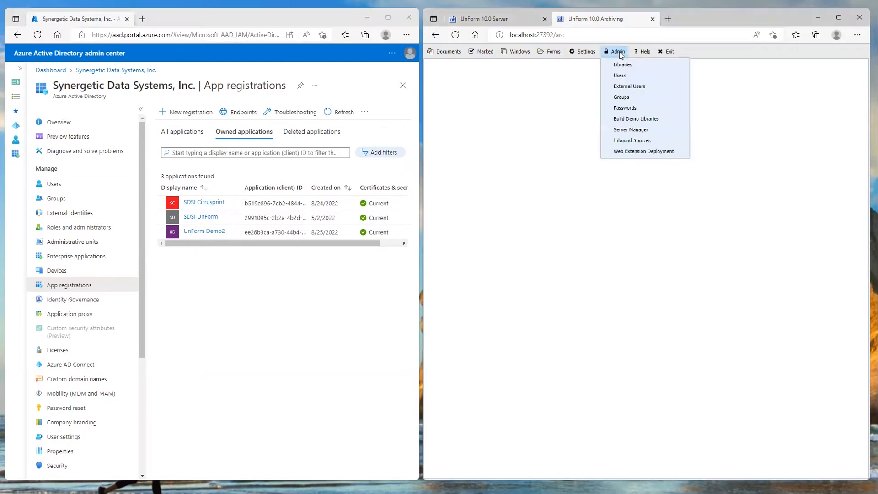
click(629, 141)
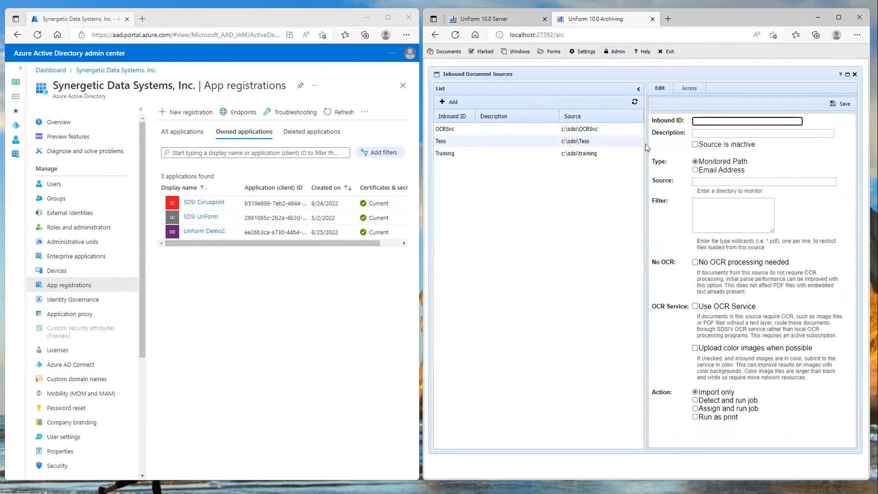
click(443, 103)
text(a1)
click(698, 171)
click(723, 182)
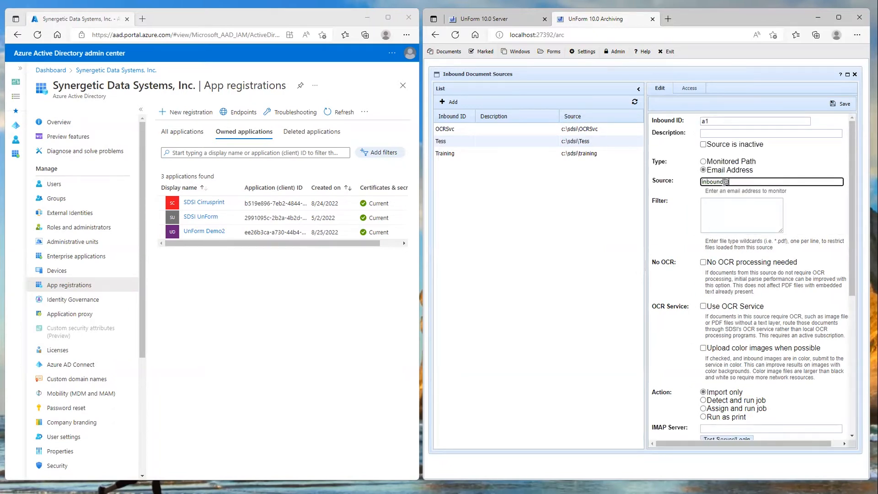
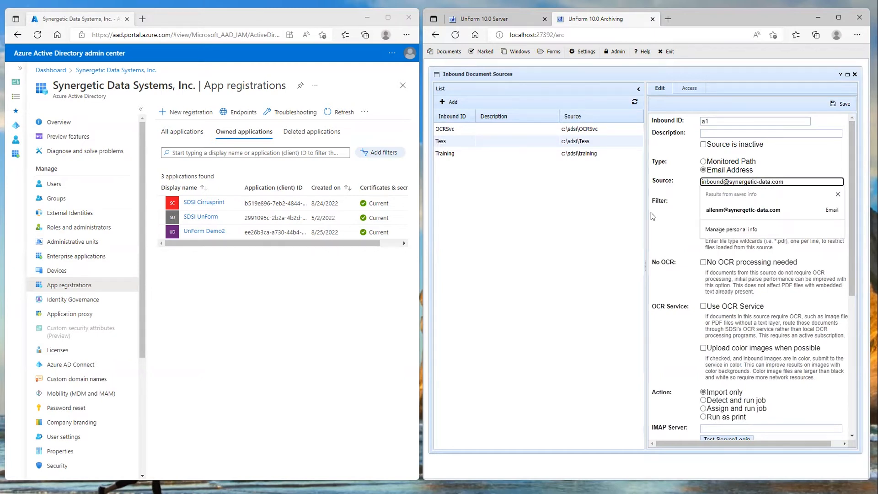
click(668, 225)
Set the inbound source's IMAP server to ssl:outlook.office365.com:993
scroll(677, 245, down, 1)
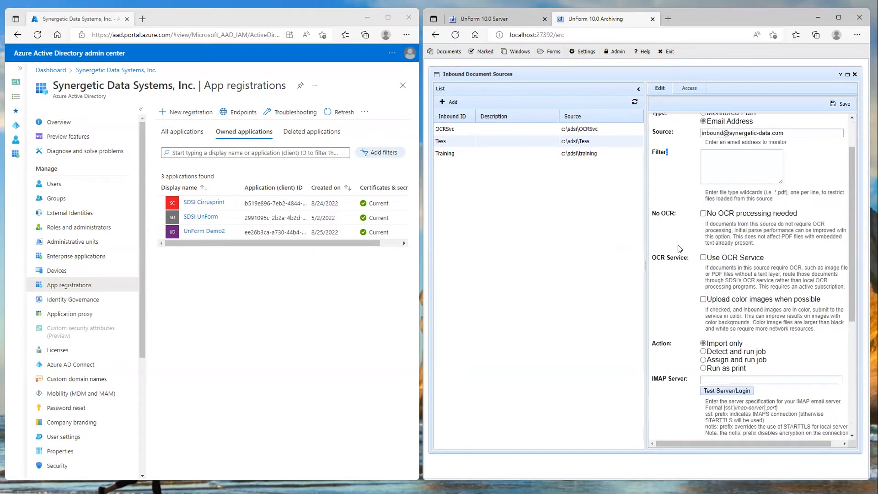
scroll(678, 245, down, 3)
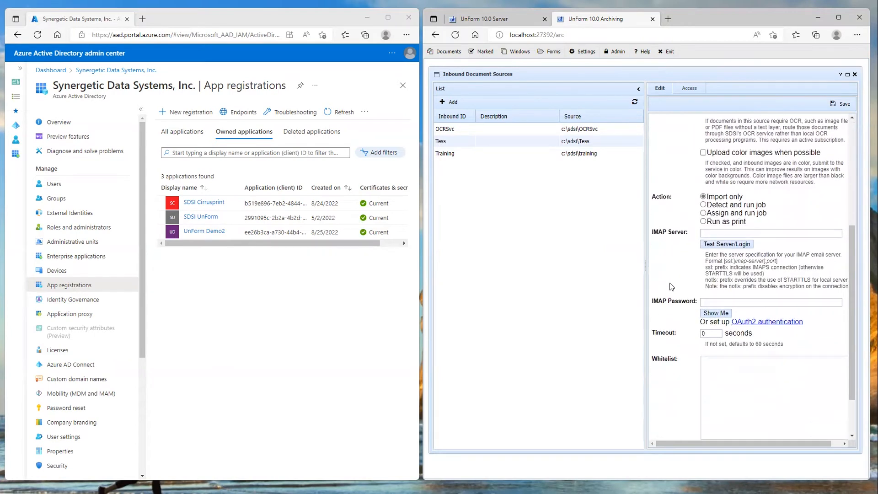
scroll(670, 287, down, 1)
click(784, 176)
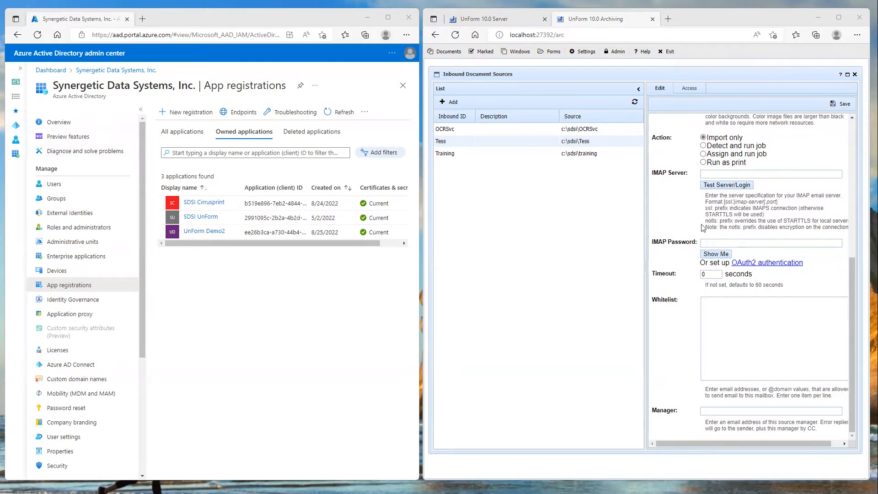
click(732, 173)
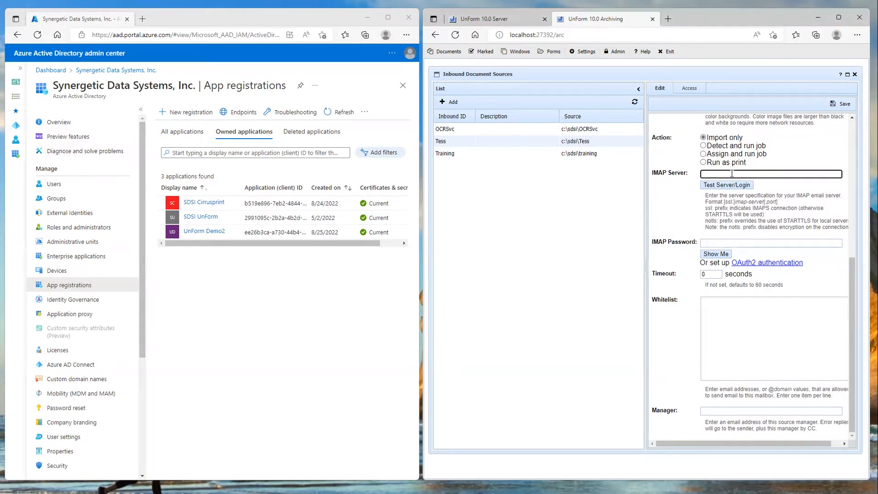
text(ssl:outlook.office365.com:993)
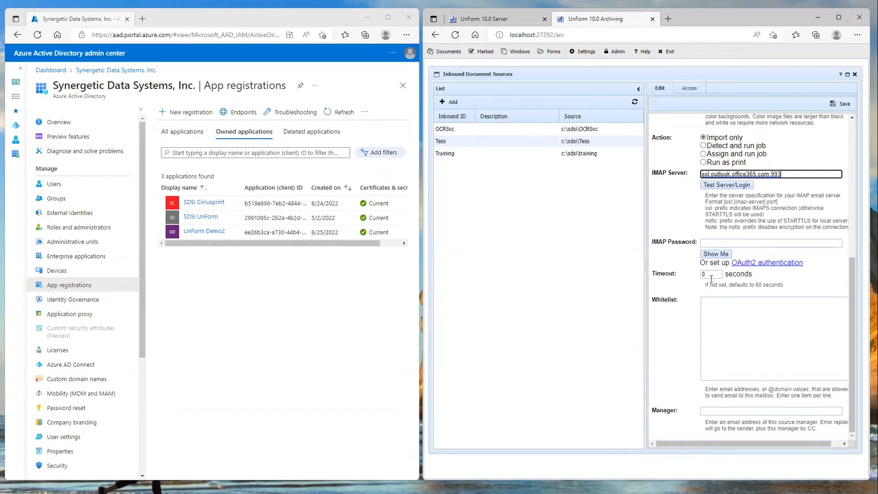
Open the OAuth2 authentication page in an InPrivate window and proceed to its Authorization form
right_click(754, 264)
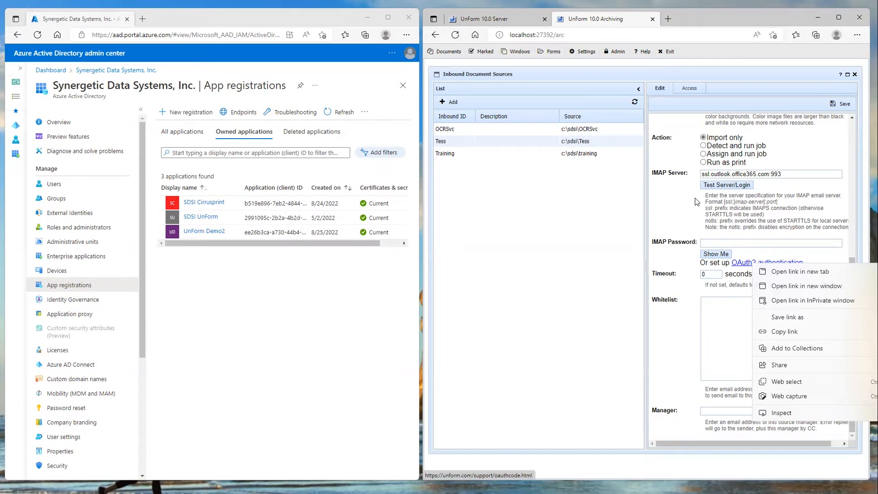
click(797, 301)
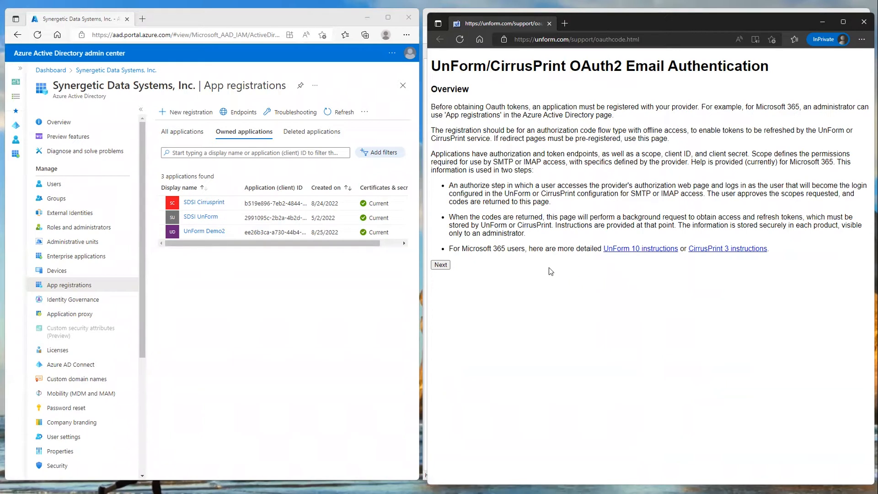
click(441, 265)
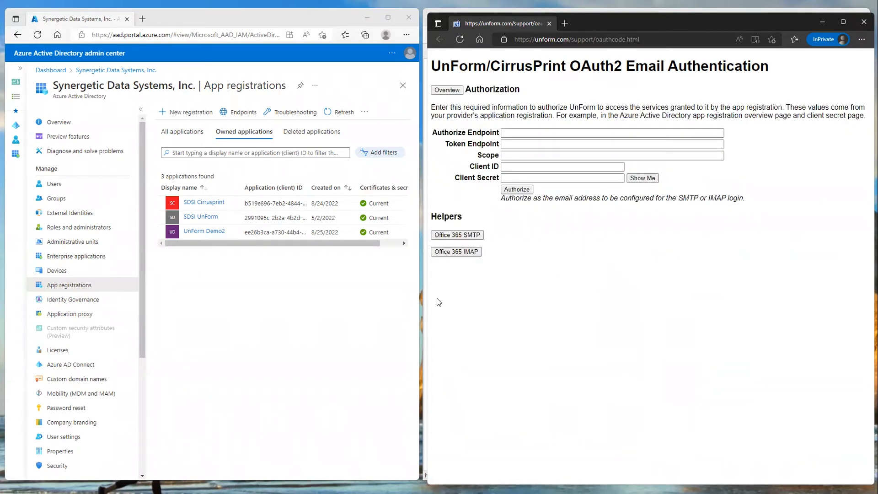
click(522, 144)
click(526, 167)
Switch to the Azure Active Directory admin center and start a new app registration named Unform Temp
click(203, 27)
click(186, 114)
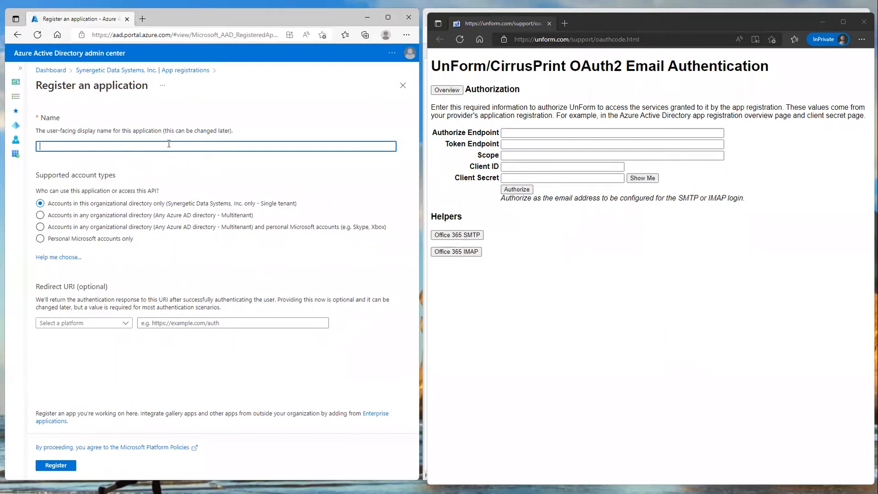
text(Unform Temp)
click(124, 326)
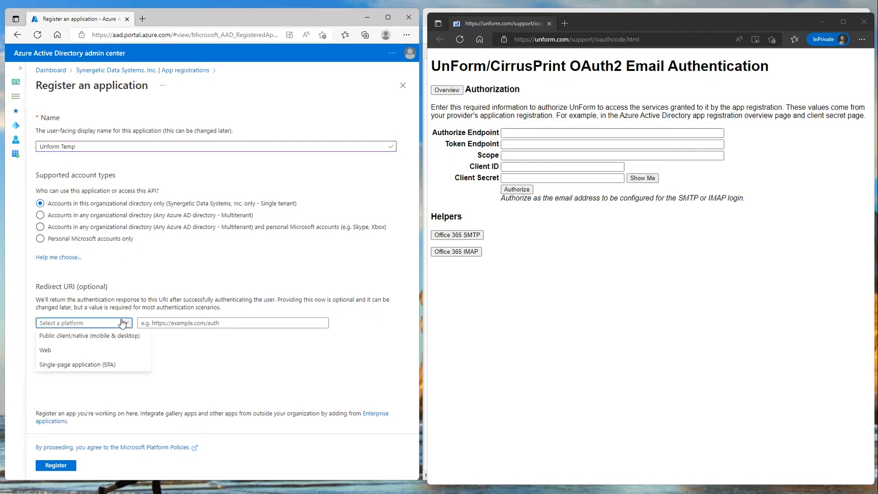
click(51, 351)
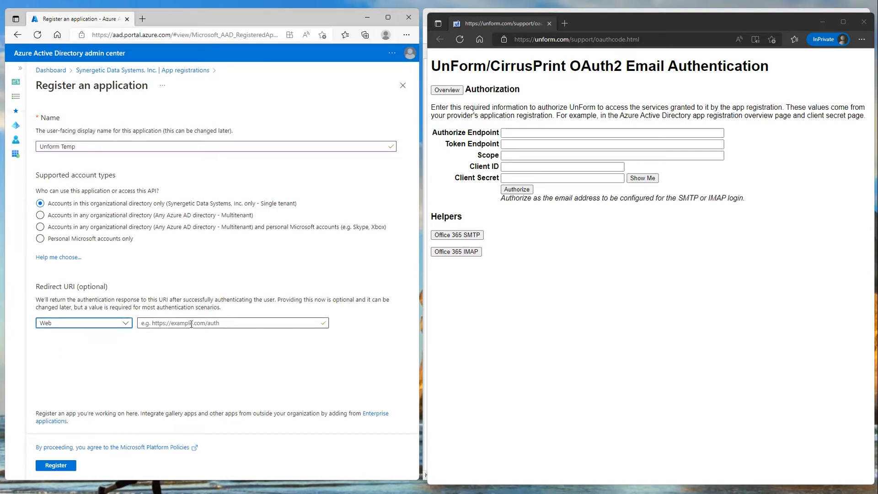
click(653, 39)
key(ctrl+c)
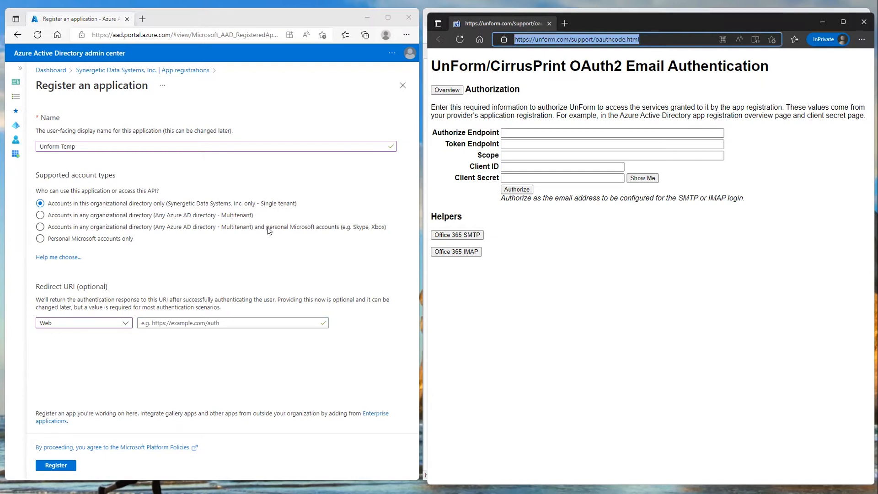
click(209, 324)
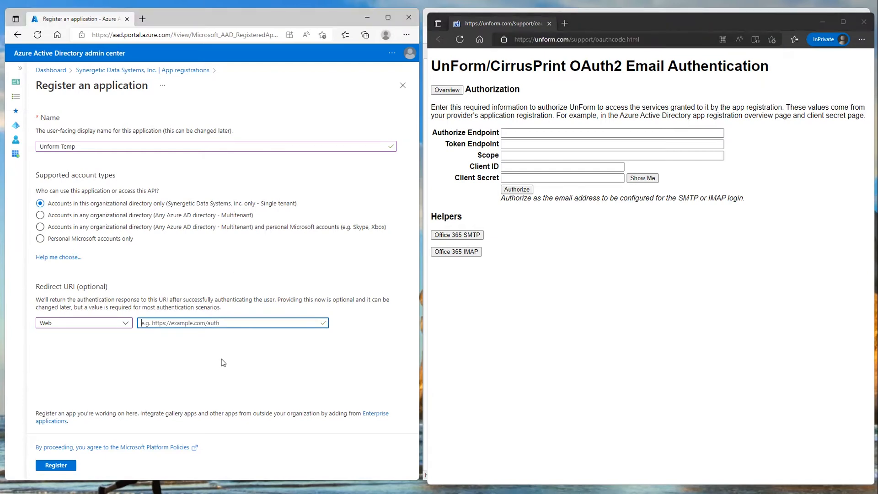
key(ctrl+v)
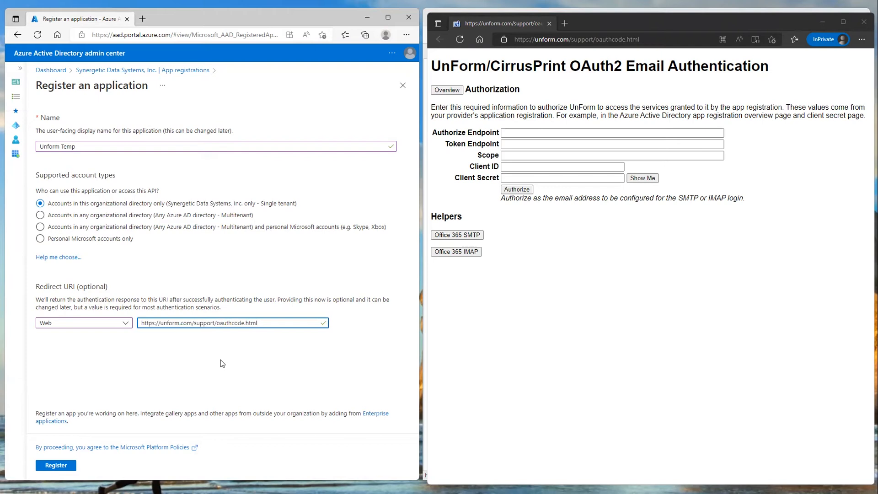
click(60, 465)
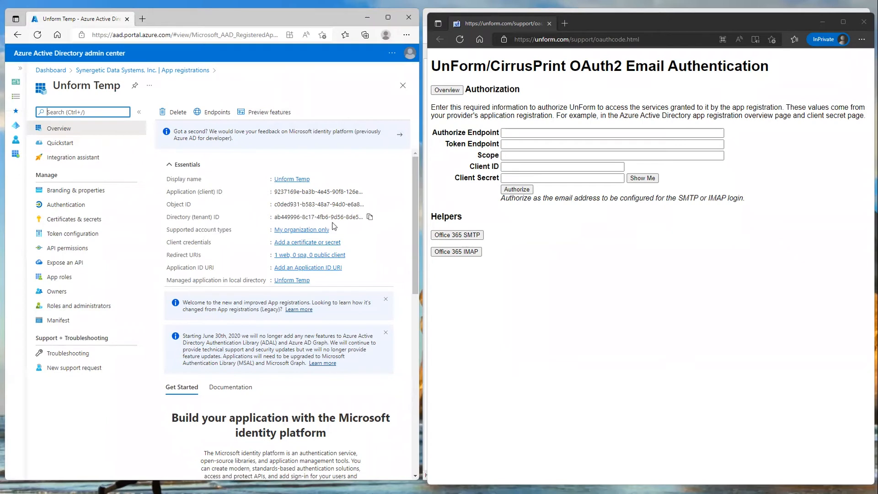
Fill the authorization form's endpoints and scope with the Office 365 IMAP helper, using the directory (tenant) ID copied from Azure
click(369, 218)
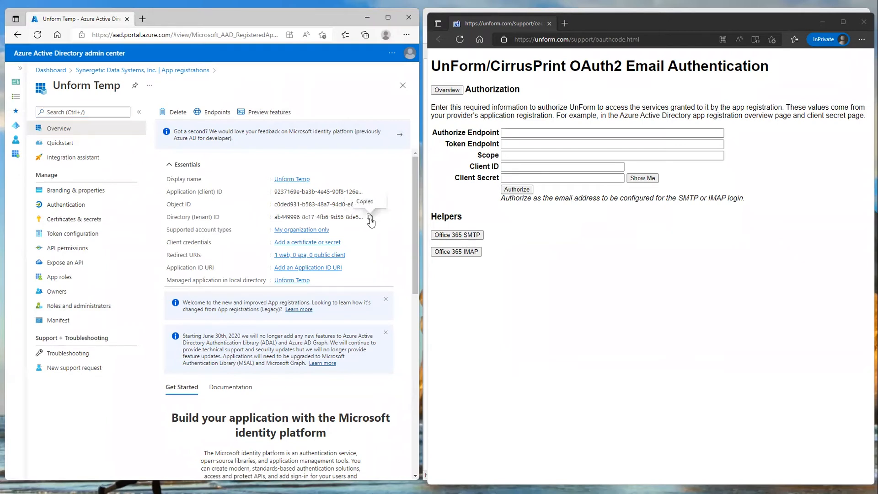
click(456, 252)
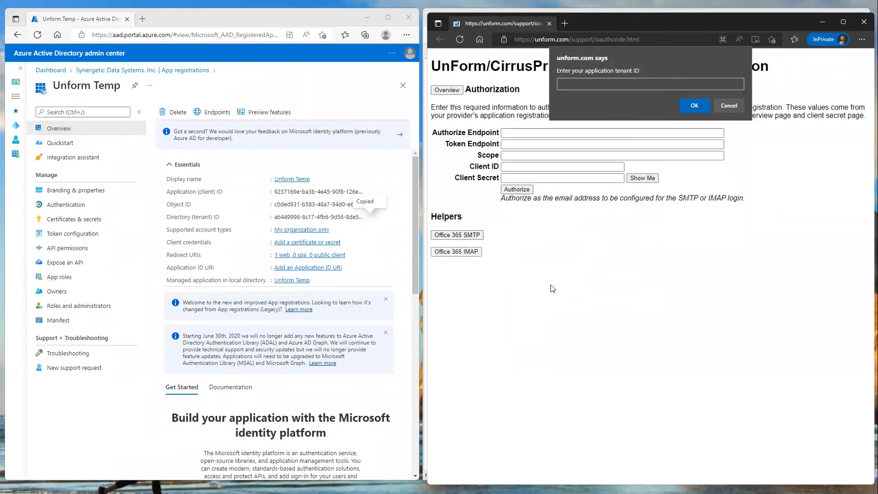
key(ctrl+v)
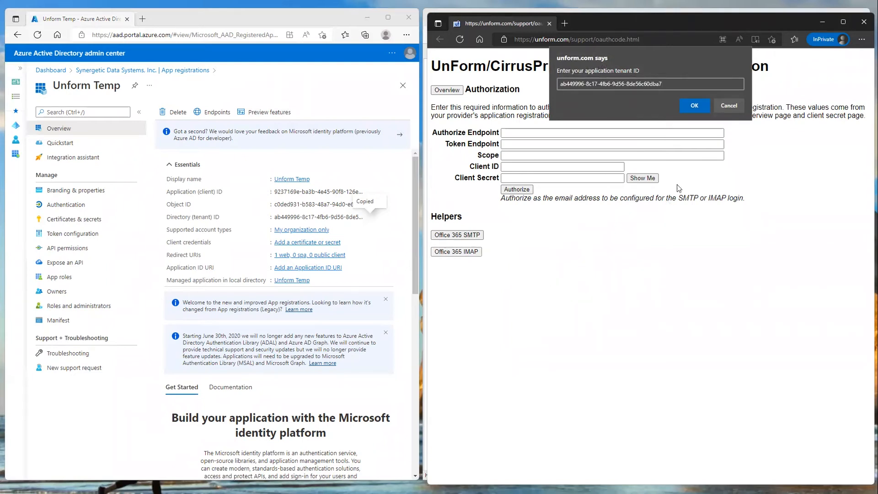
click(694, 106)
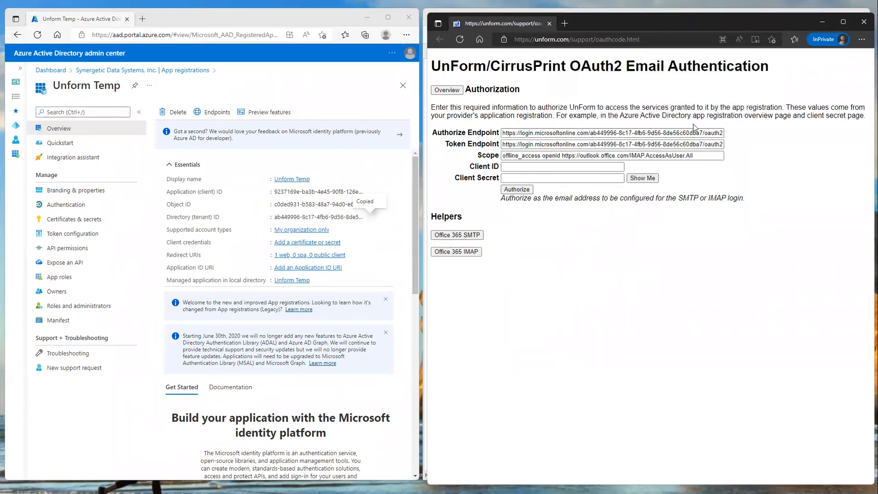
Copy the Azure application (client) ID into the authorization form's Client ID field
click(524, 167)
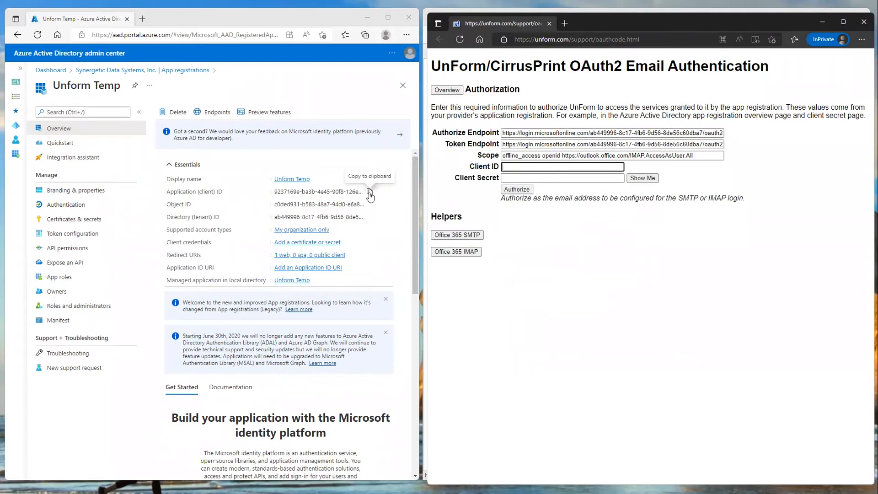
click(369, 192)
click(566, 167)
key(ctrl+v)
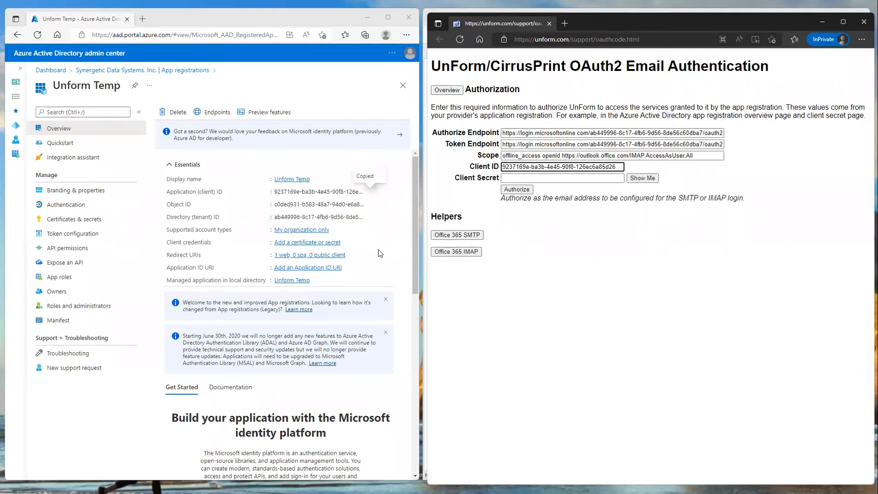
Add a client secret to the Azure registration with description Unform temp and an expiry of 24 months
click(306, 243)
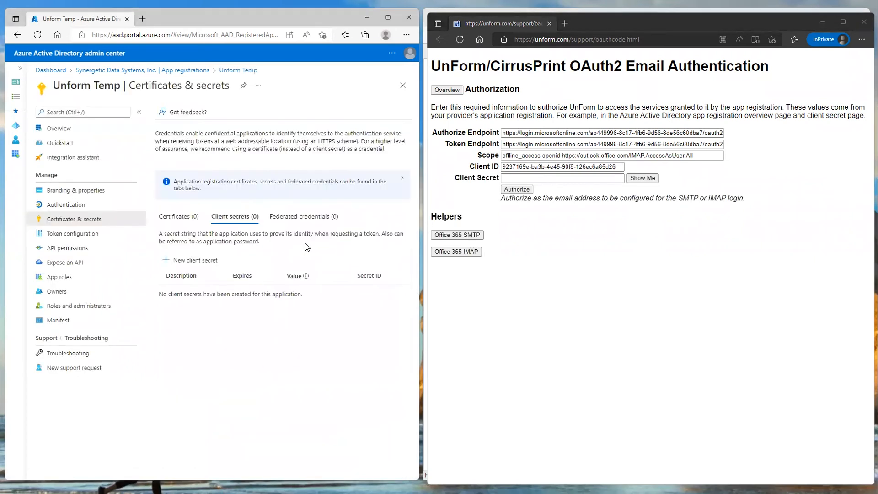
click(191, 260)
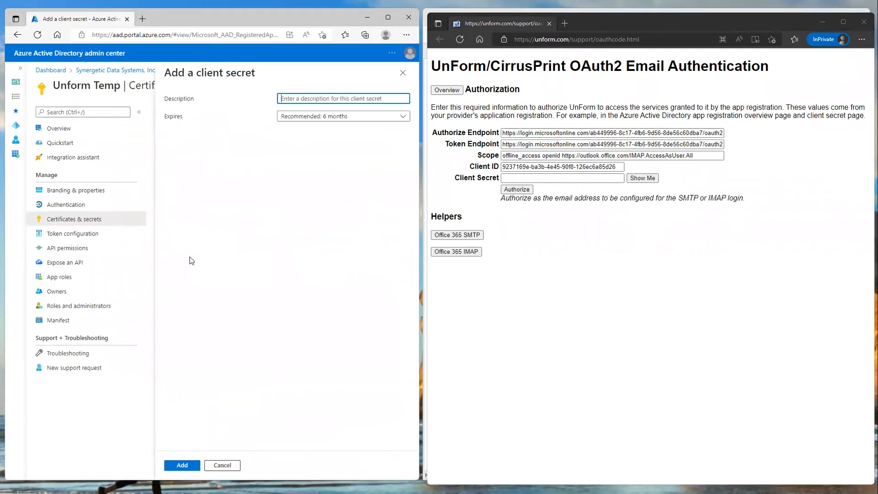
text(Unform temp)
click(354, 120)
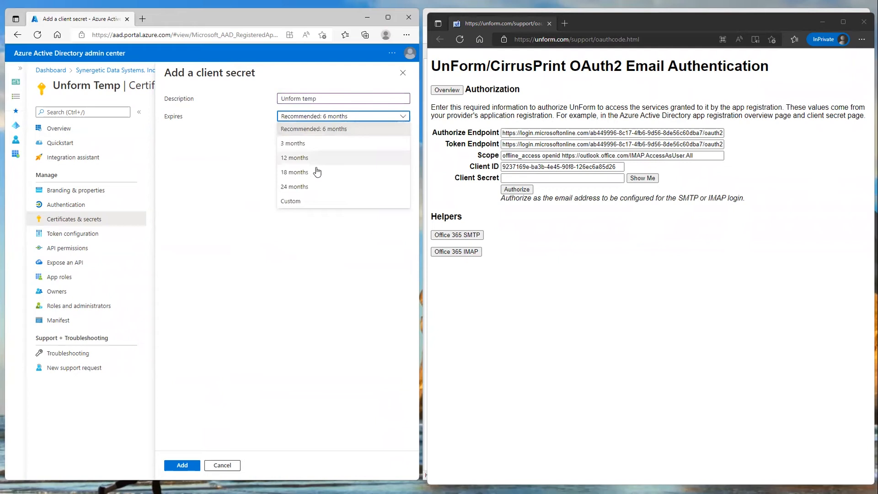
click(314, 185)
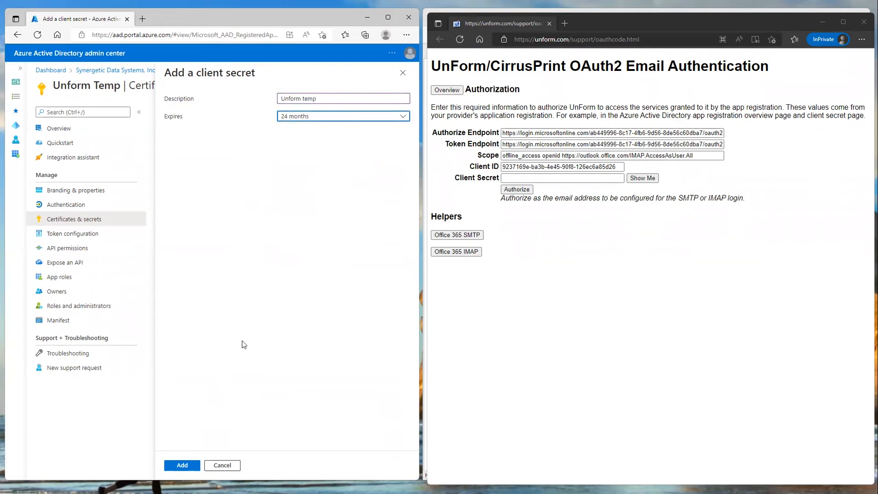
click(183, 465)
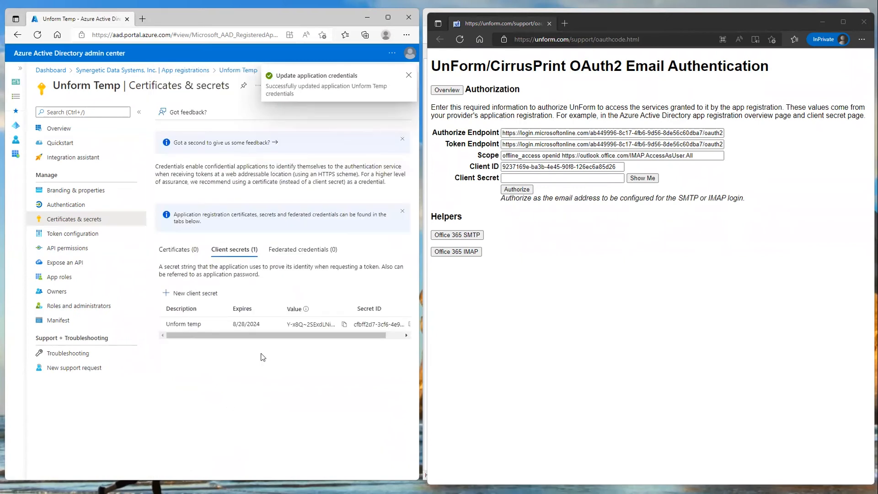
Copy the Unform temp client secret value from Azure into the authorization form's Client Secret field and start the authorization
click(344, 324)
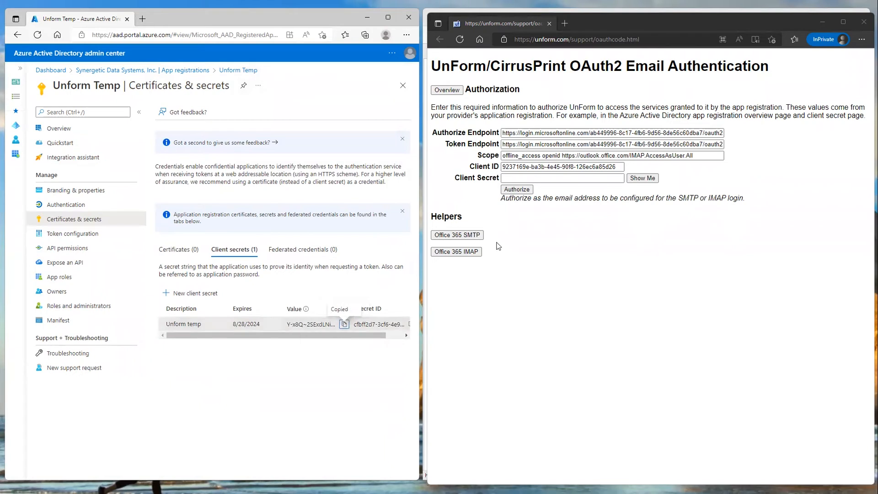
click(550, 178)
key(ctrl+v)
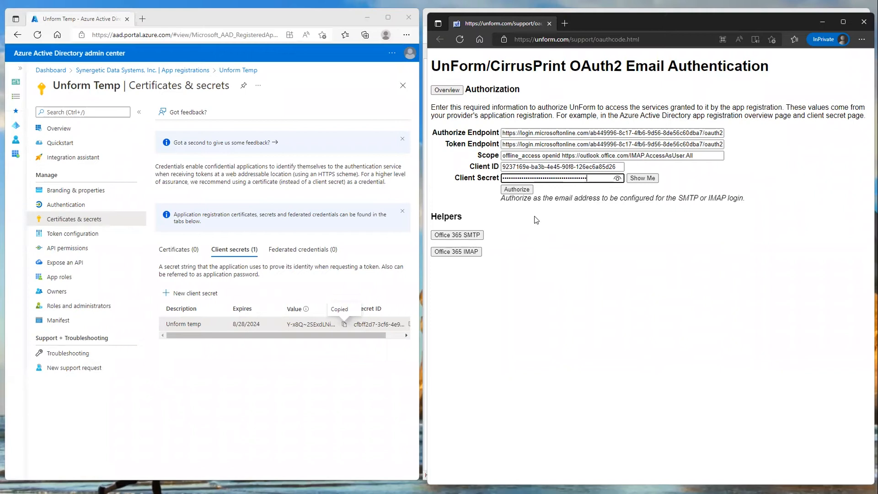
click(516, 190)
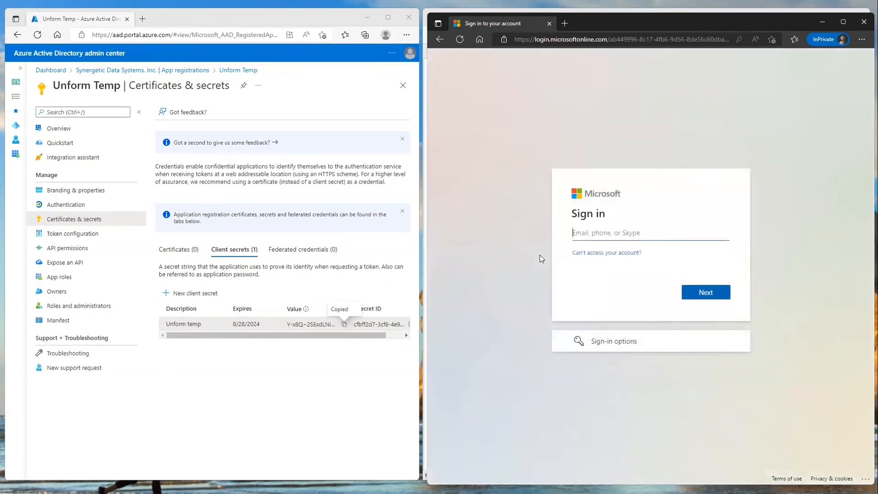
Sign in to Microsoft with the inbound mailbox's email address and account password, and accept the permissions requested by Unform Temp
click(588, 237)
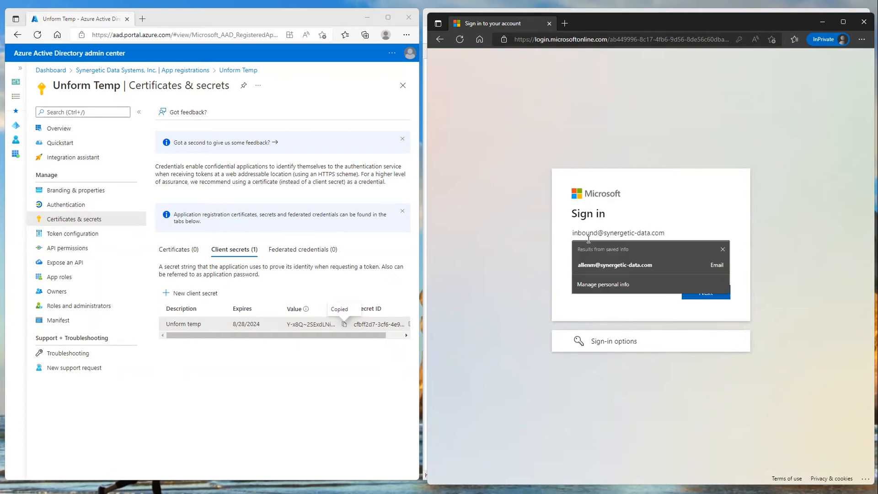
key(Return)
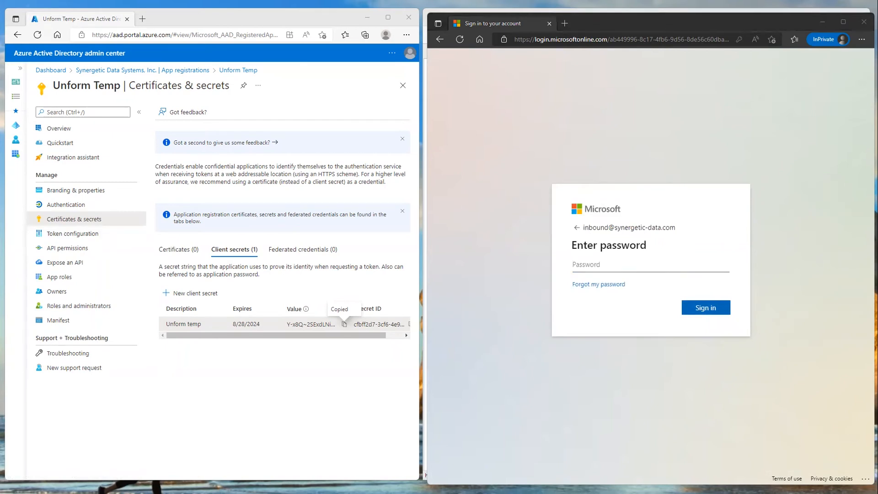
click(637, 264)
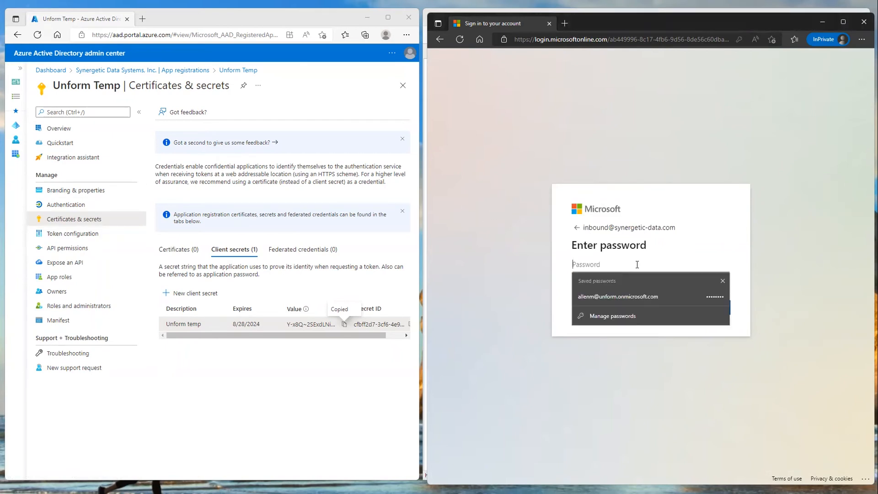
key(ctrl+v)
click(702, 310)
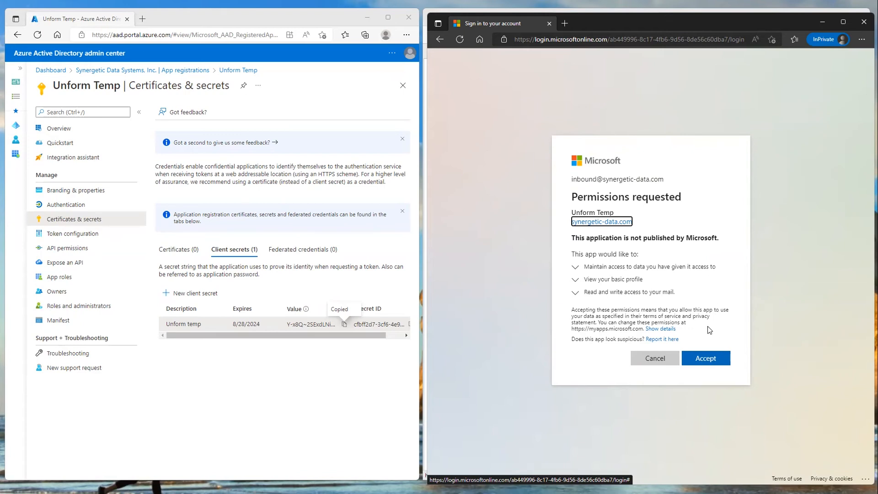
click(706, 358)
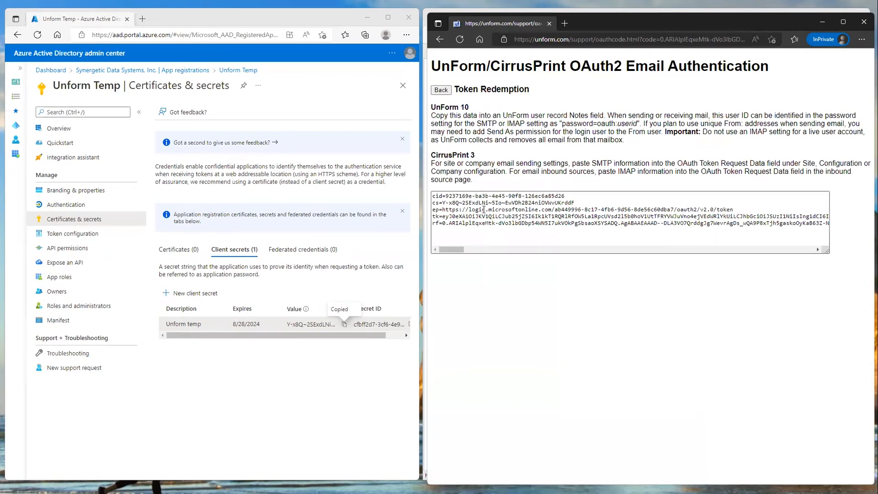
Copy all of the token redemption data and minimize the authentication page to return to UnForm Archiving
click(463, 204)
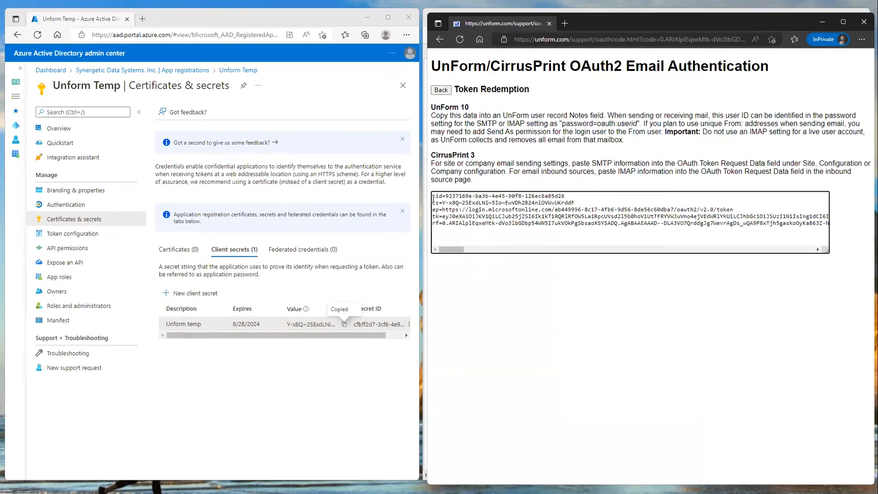
drag(432, 198, 700, 234)
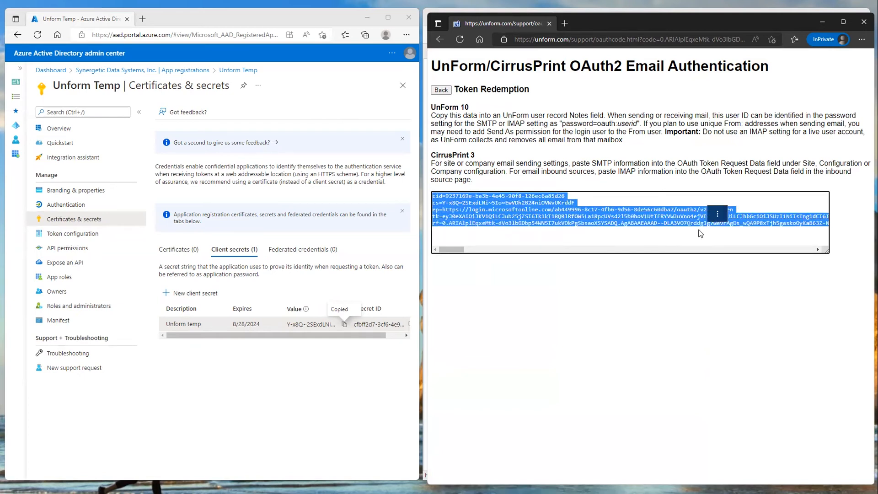
key(ctrl+a)
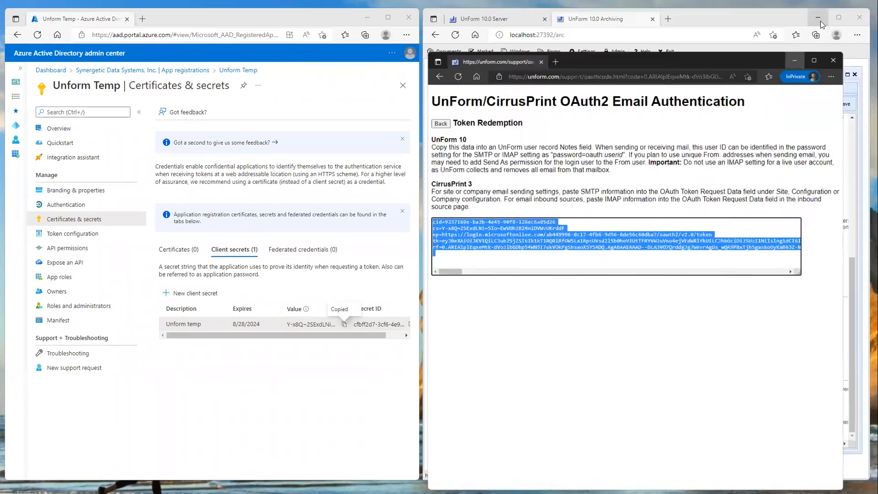
click(821, 21)
Fill in a new internal user with user ID imap, user name "User for imap use", and a confirmed password
click(617, 52)
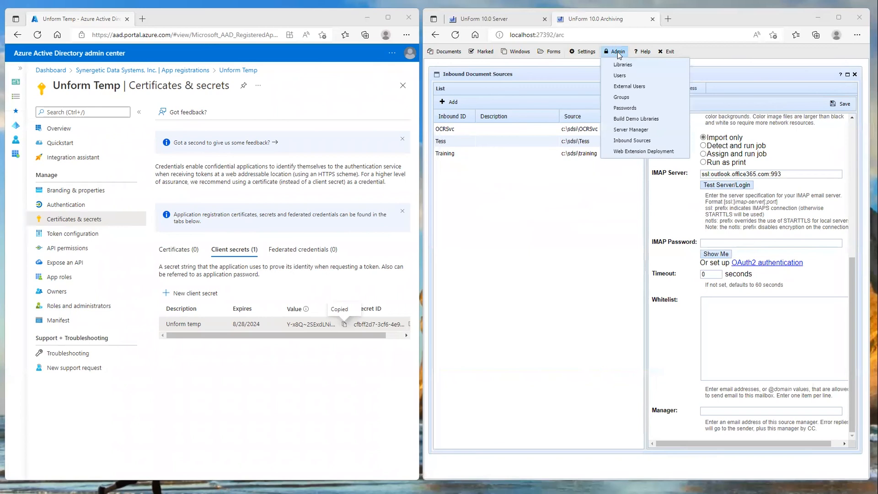
click(621, 76)
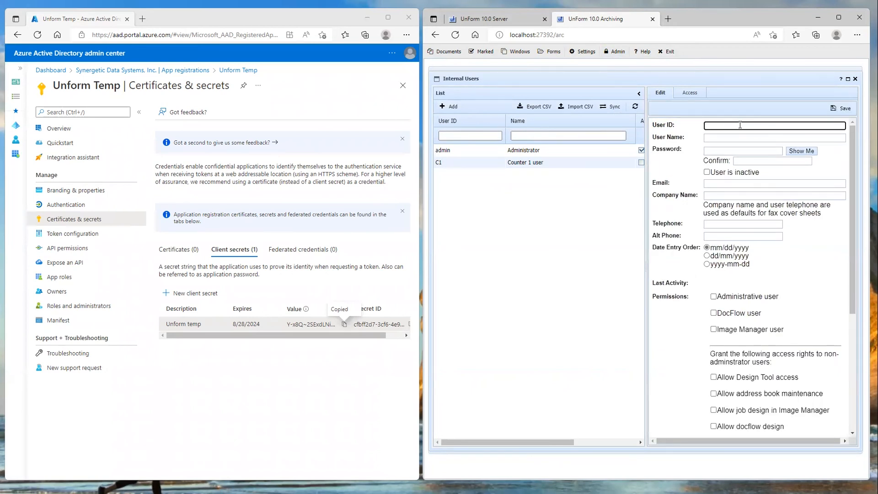
text(imap)
click(753, 137)
text(Use)
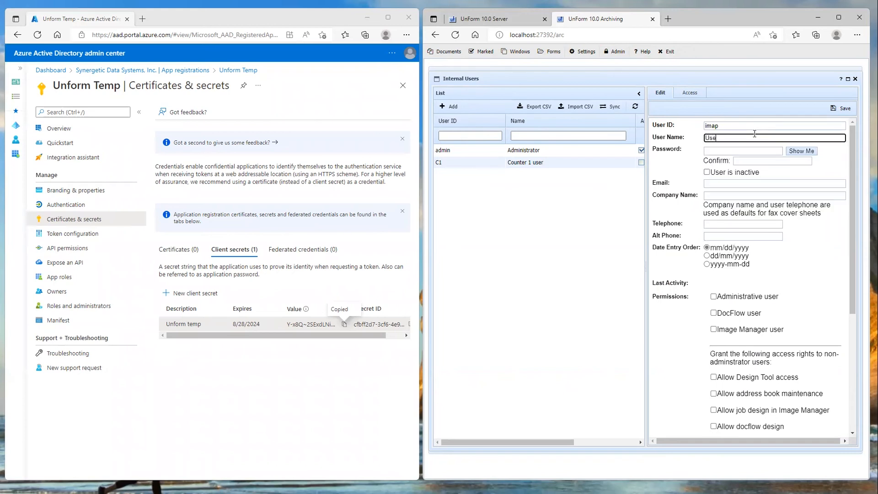
text(r for imap use)
click(734, 153)
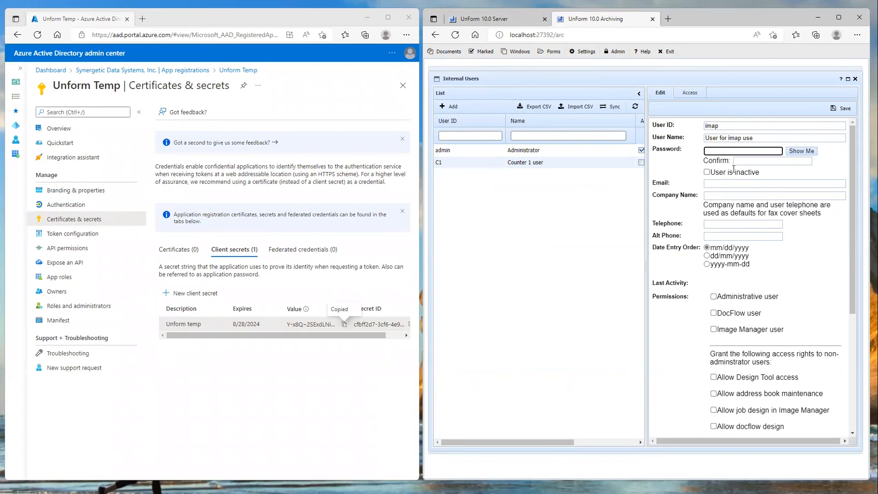
text(••••)
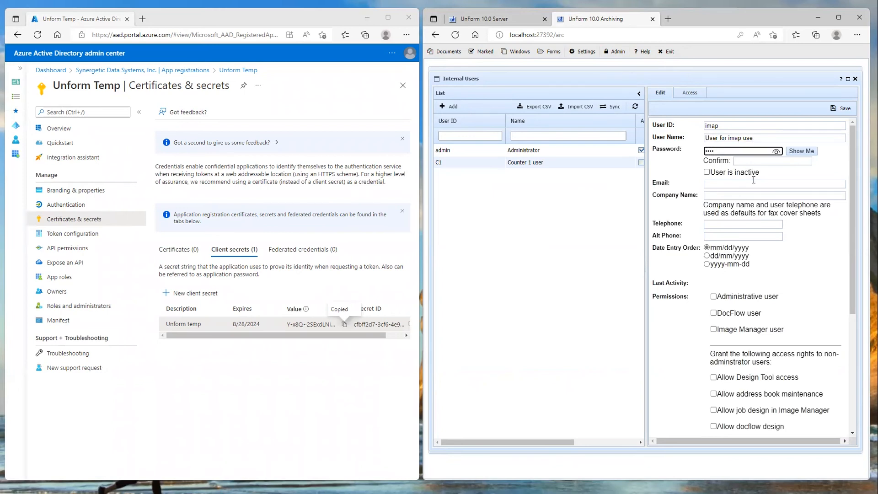
click(751, 162)
text(••••)
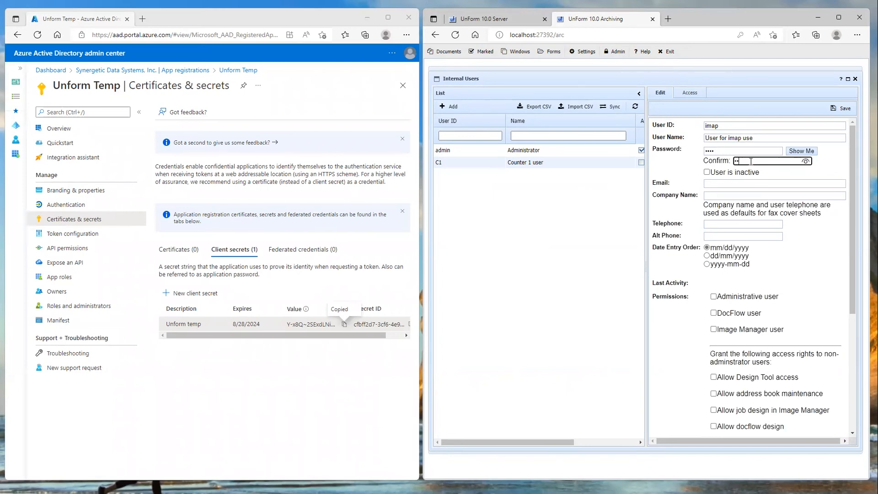
click(707, 172)
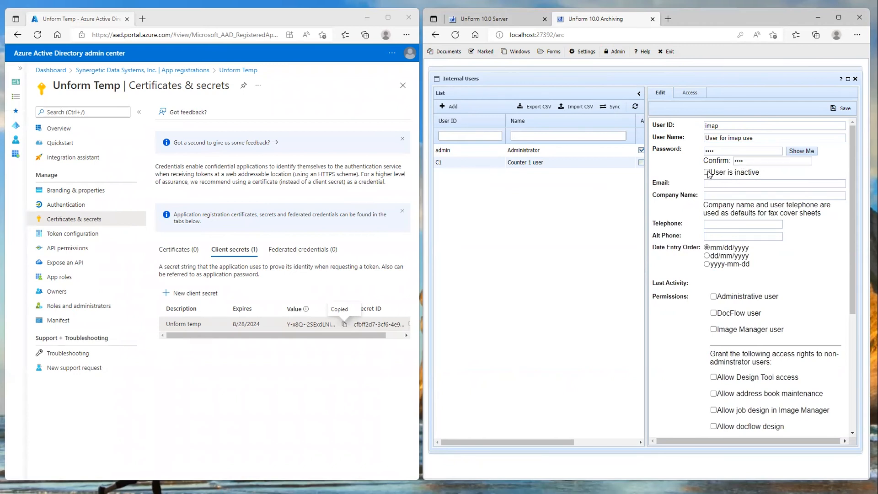
Paste the copied OAuth token data into the imap user's Notes field and save the user
drag(853, 256, 846, 385)
click(806, 377)
key(ctrl+v)
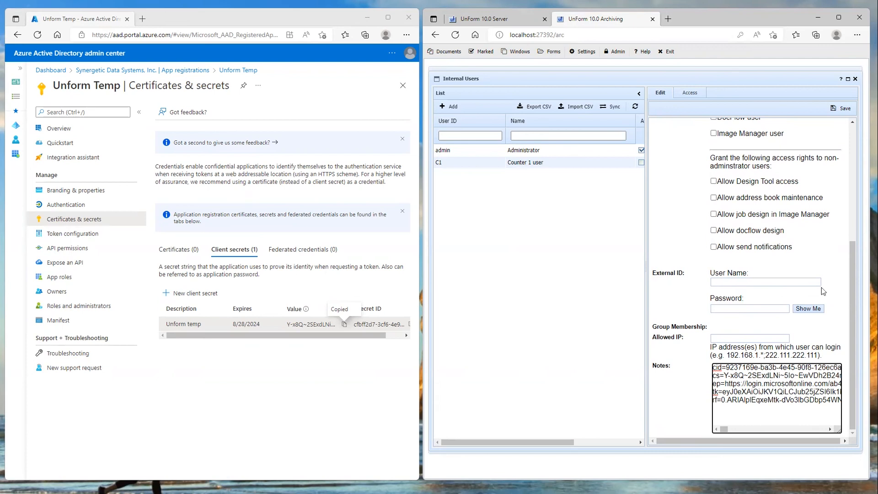
click(841, 109)
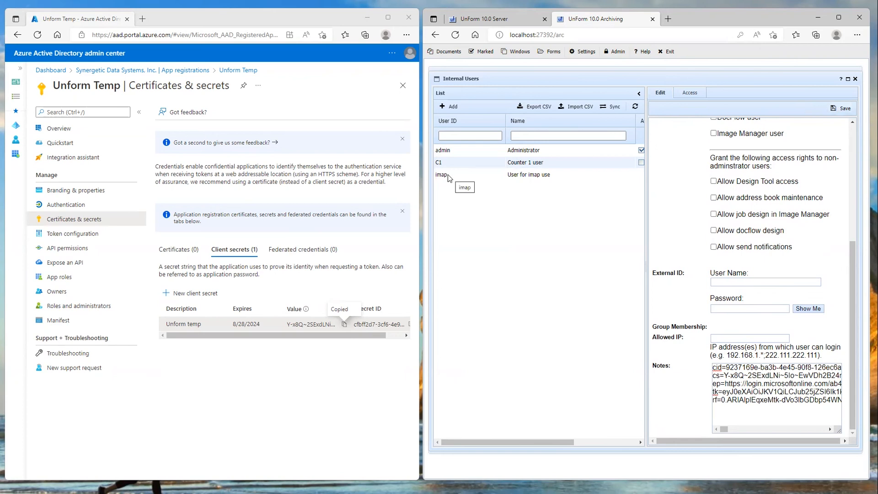
Return to the inbound source, fill its IMAP Password field with the OAuth reference to the imap user, and reveal the entry to check it
click(615, 52)
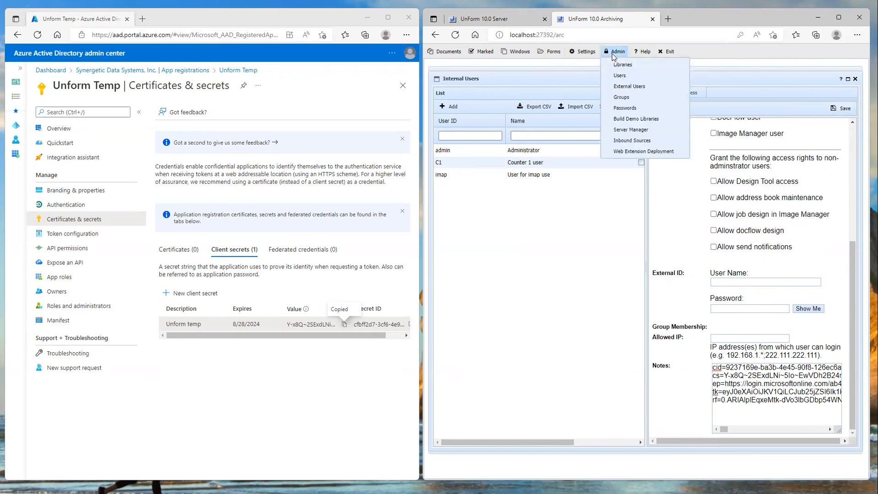
click(617, 139)
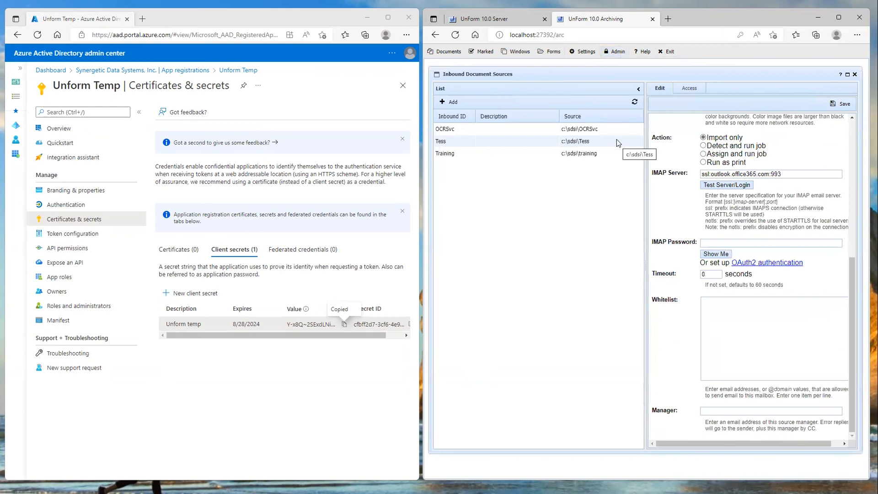
click(731, 242)
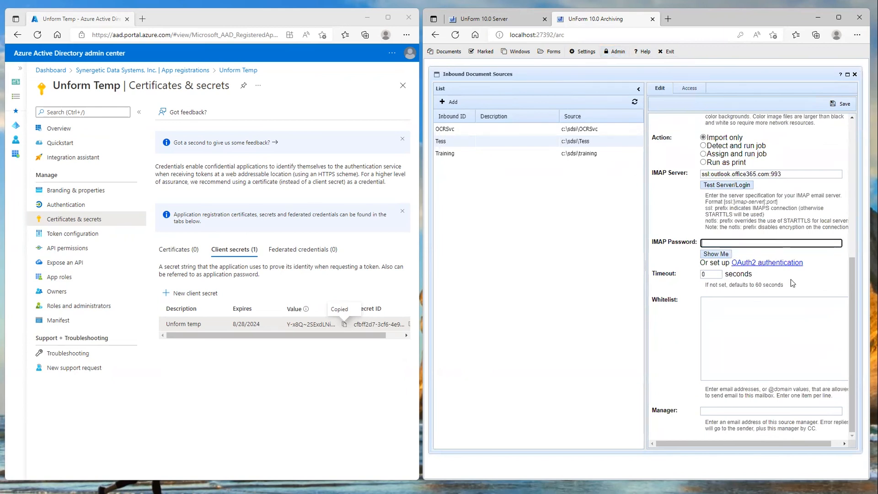
key(ctrl+v)
click(714, 254)
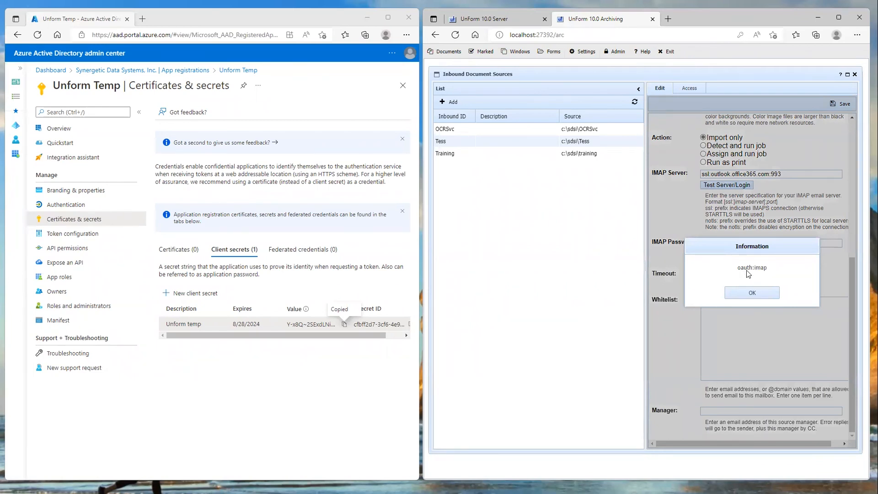
click(754, 293)
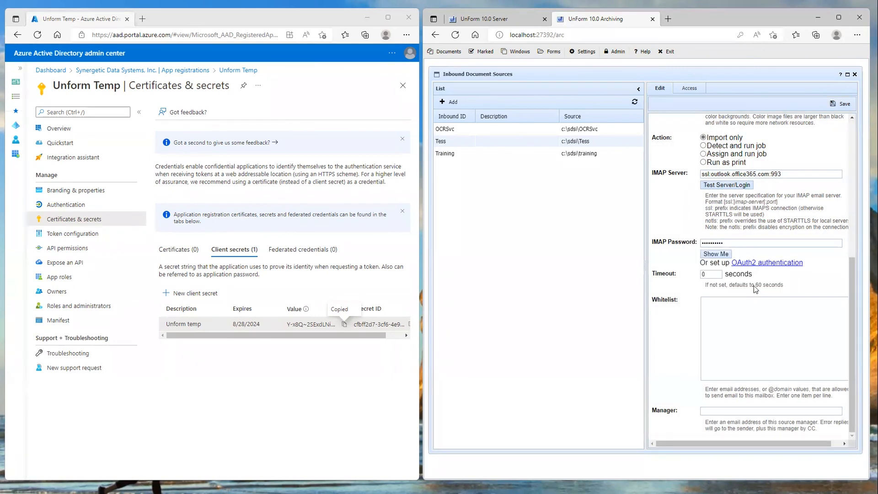
Test the inbound source's IMAP server and login, and look back over the source's settings
click(730, 185)
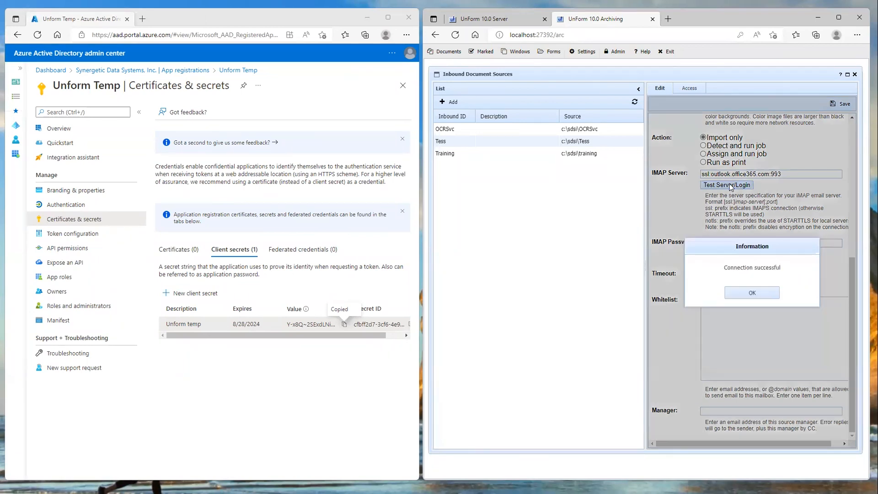
click(750, 292)
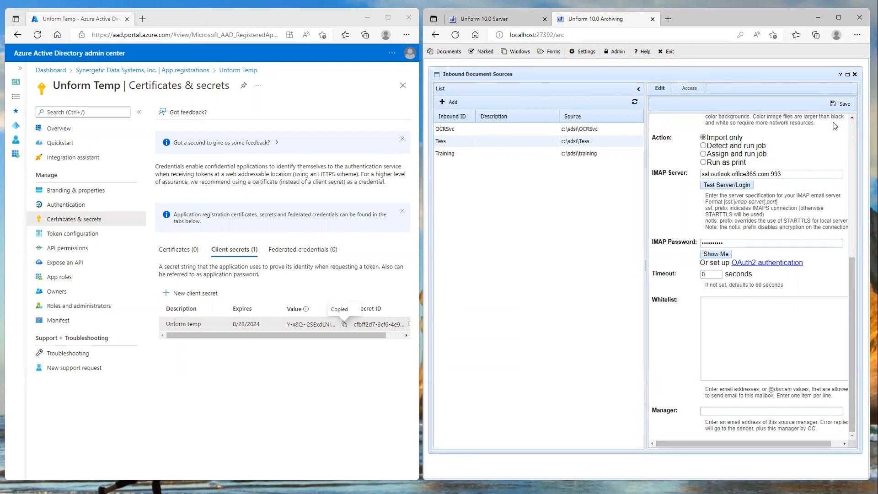
click(852, 230)
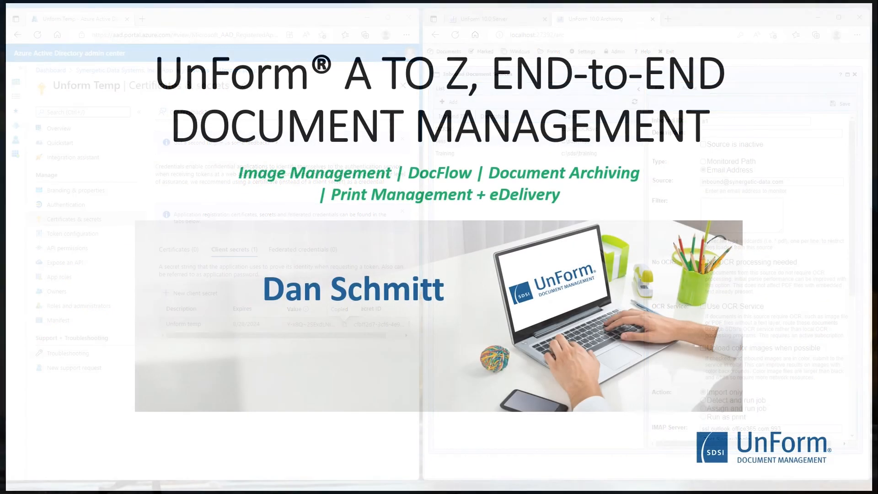